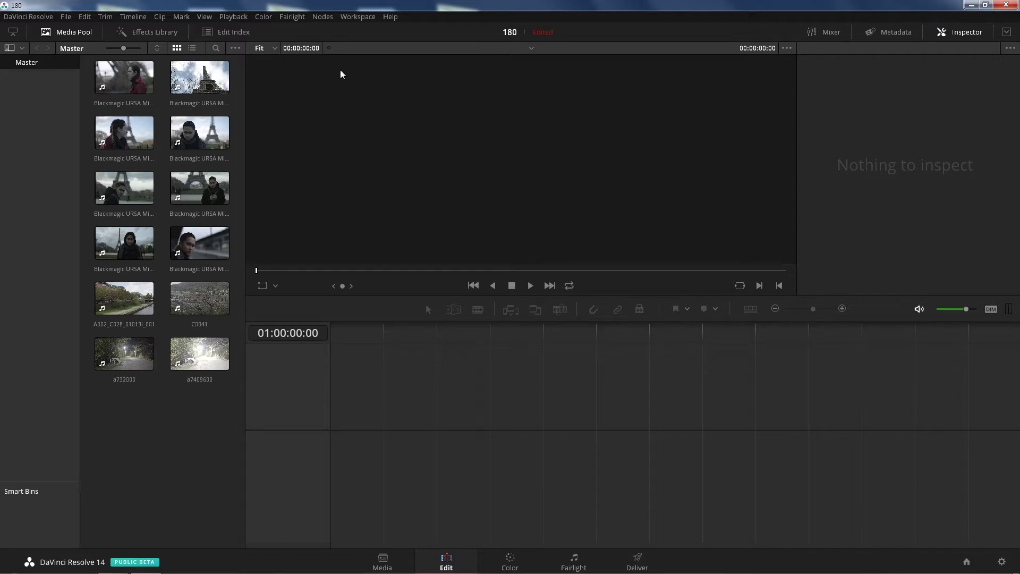
# - Check the computer's system information from the Start menu, then close it
pyautogui.click(13, 563)
pyautogui.rightClick(193, 410)
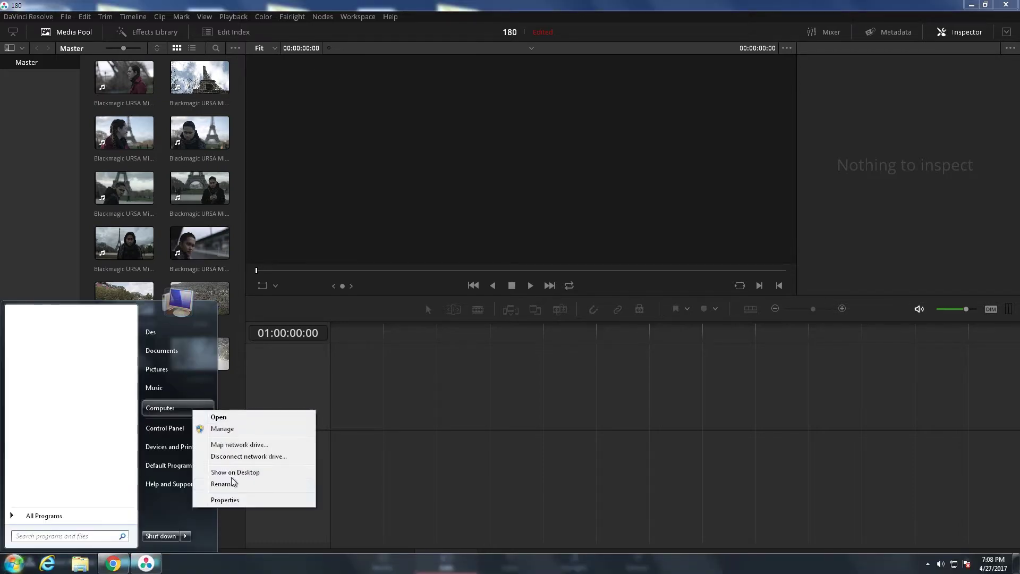
pyautogui.click(232, 500)
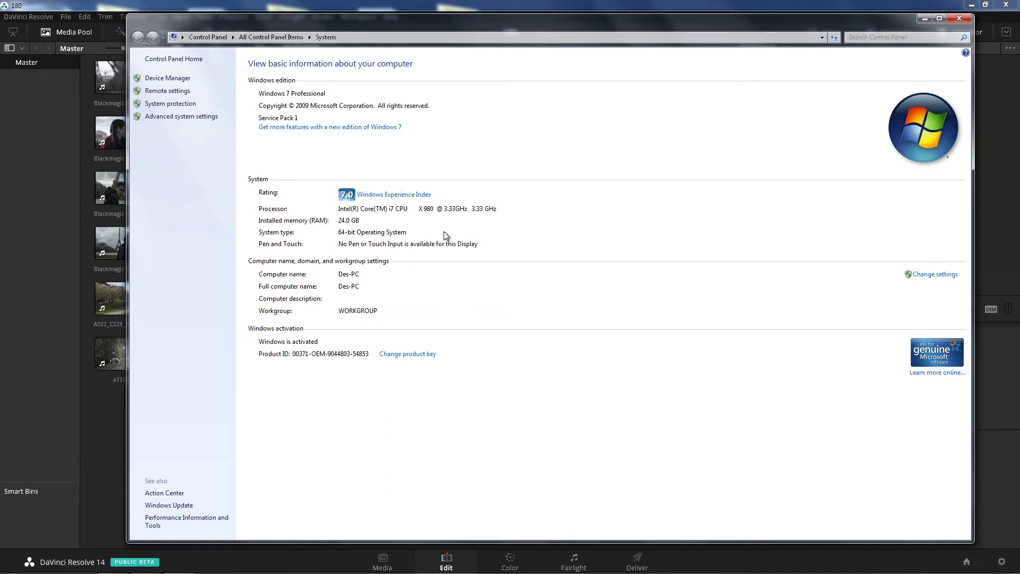
pyautogui.click(959, 21)
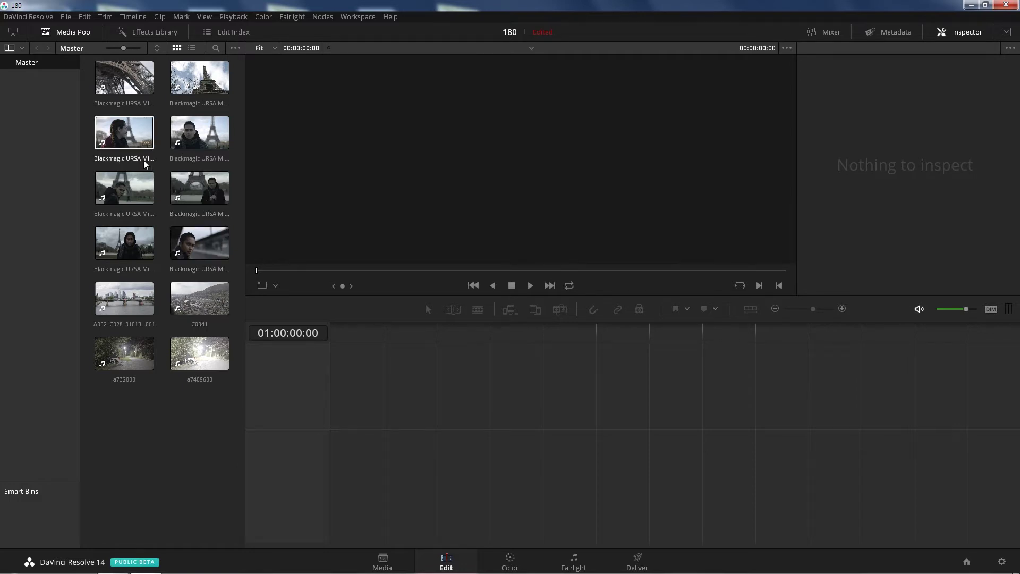
# - Place four URSA Mini clips end to end on the timeline and return the playhead to the start
pyautogui.moveTo(143, 160); pyautogui.dragTo(340, 420)
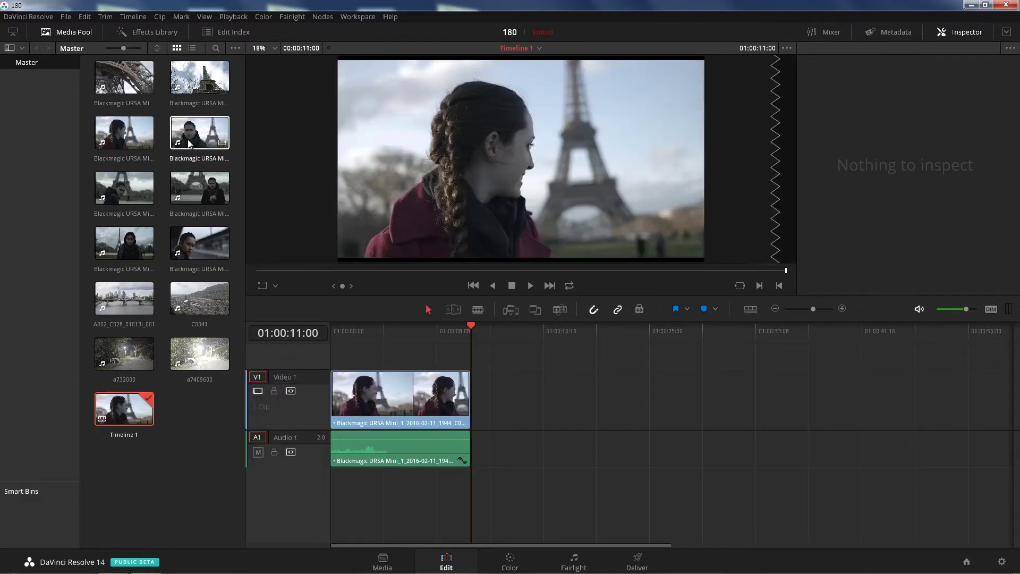
pyautogui.moveTo(199, 132); pyautogui.dragTo(472, 420)
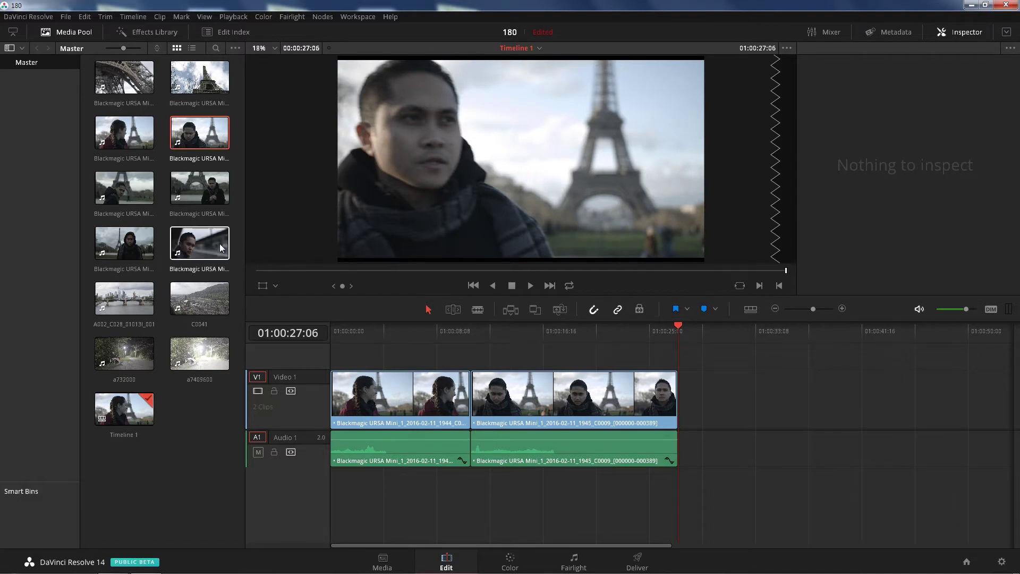
pyautogui.moveTo(123, 187); pyautogui.dragTo(690, 412)
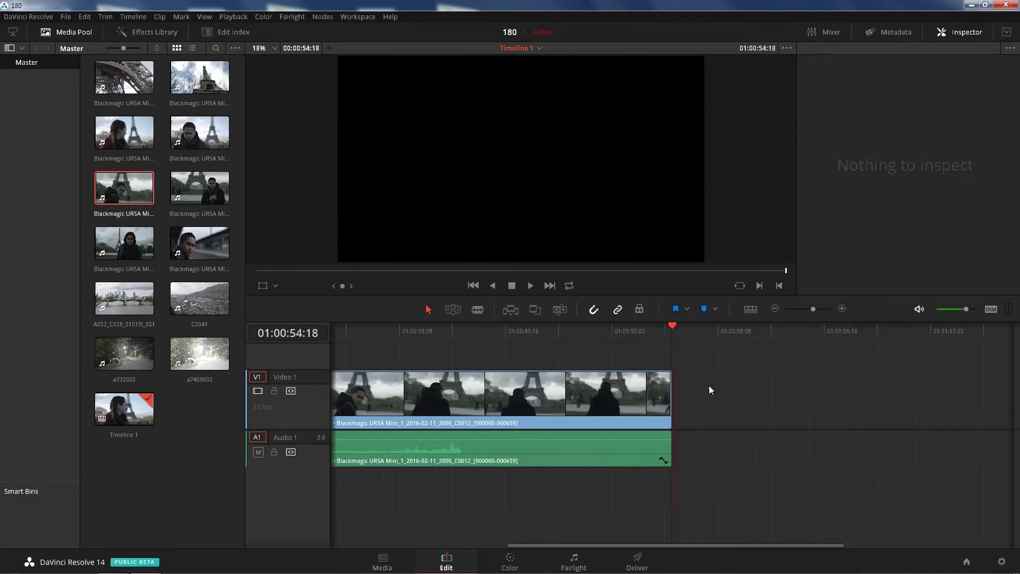
pyautogui.click(776, 308)
pyautogui.click(777, 308)
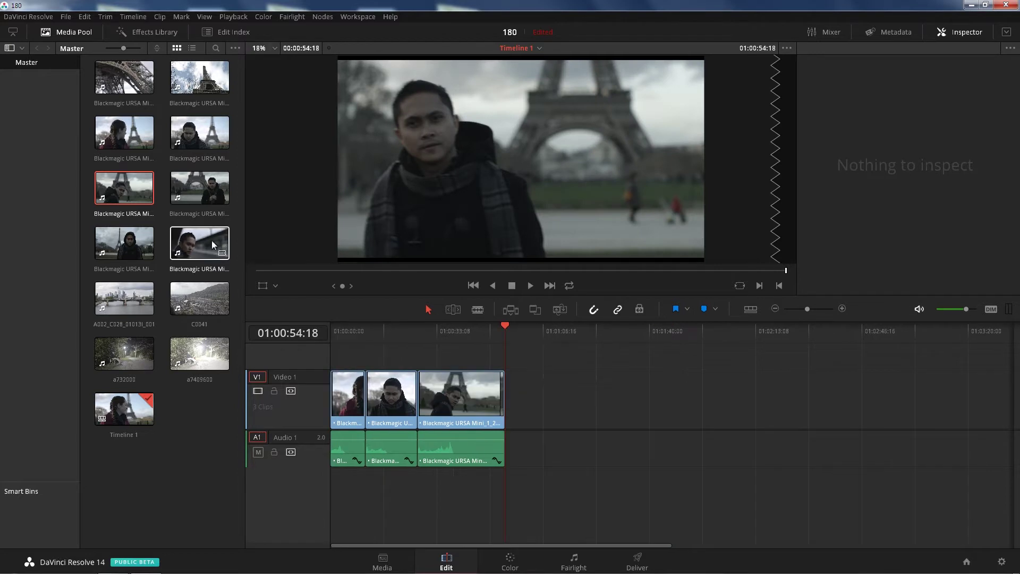
pyautogui.moveTo(199, 188); pyautogui.dragTo(509, 419)
pyautogui.moveTo(504, 329); pyautogui.dragTo(275, 339)
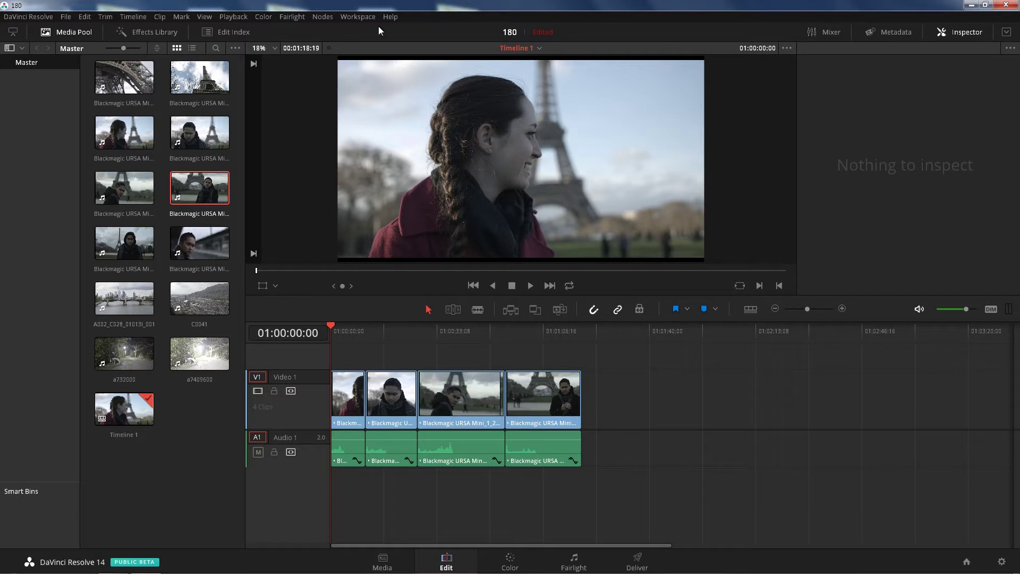
# - Review the Playback menu's proxy mode and Performance Mode options
pyautogui.click(237, 19)
pyautogui.click(279, 63)
pyautogui.click(233, 16)
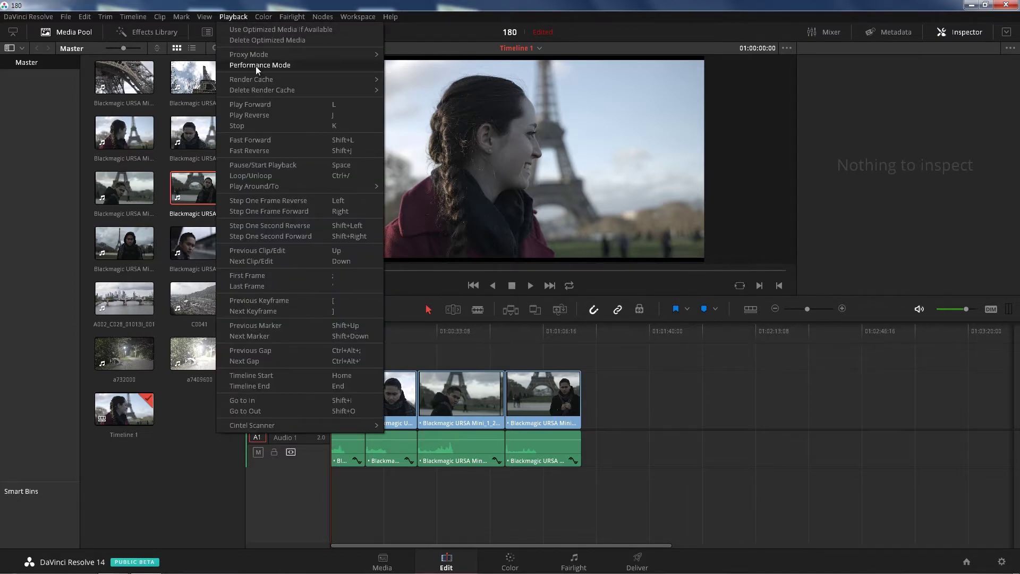
pyautogui.click(271, 60)
pyautogui.click(233, 16)
# - Set the first URSA Mini clip's Camera Raw Decode Using to Clip on the Color page, then return to Edit
pyautogui.moveTo(444, 330); pyautogui.dragTo(340, 333)
pyautogui.click(352, 396)
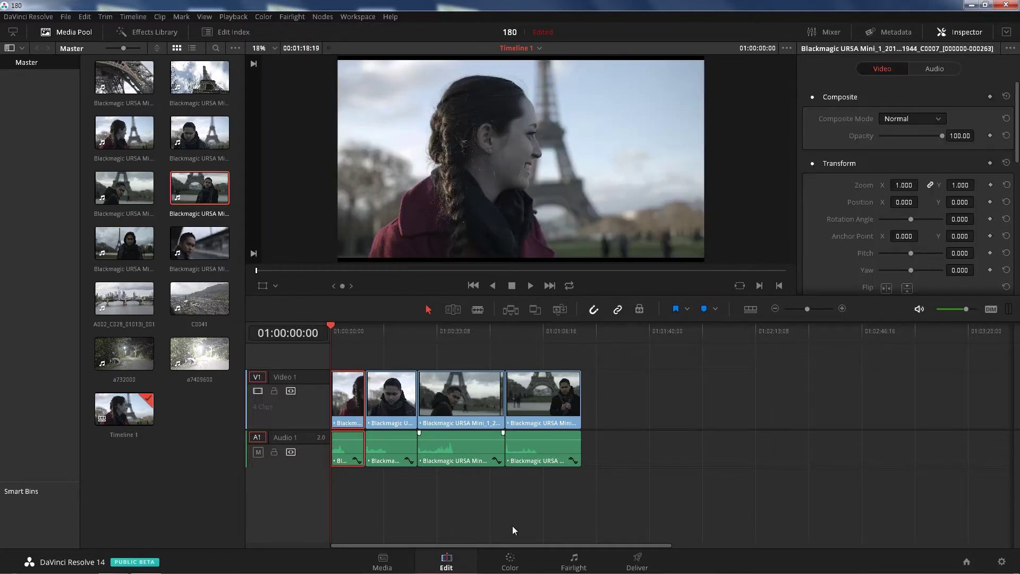
pyautogui.click(510, 560)
pyautogui.click(95, 428)
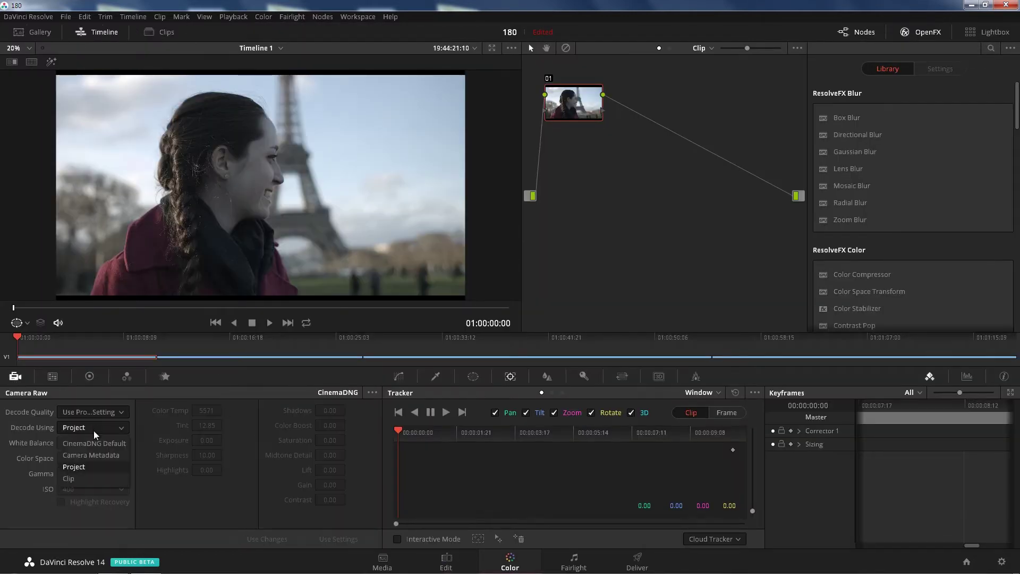
pyautogui.click(85, 480)
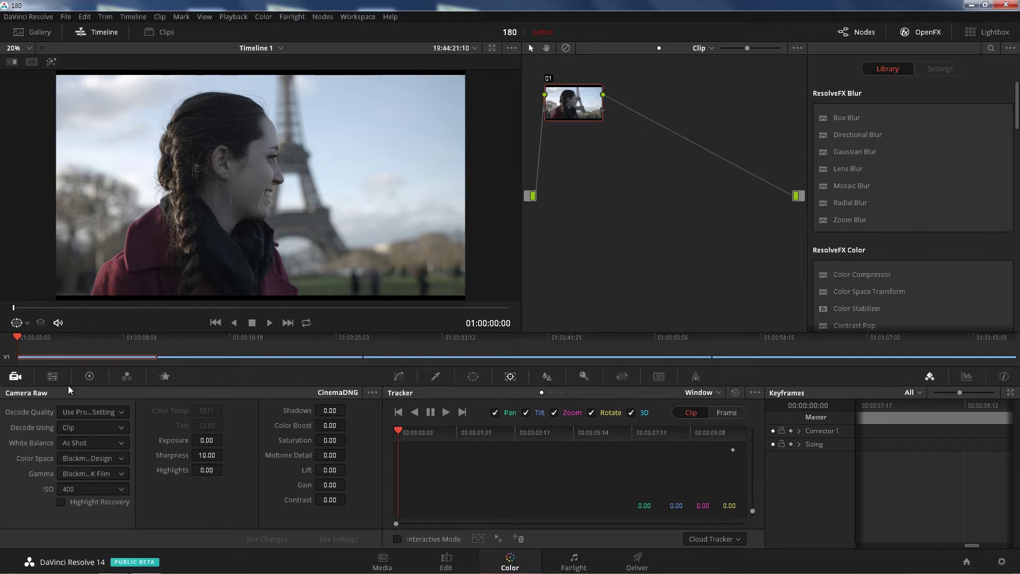
pyautogui.click(448, 560)
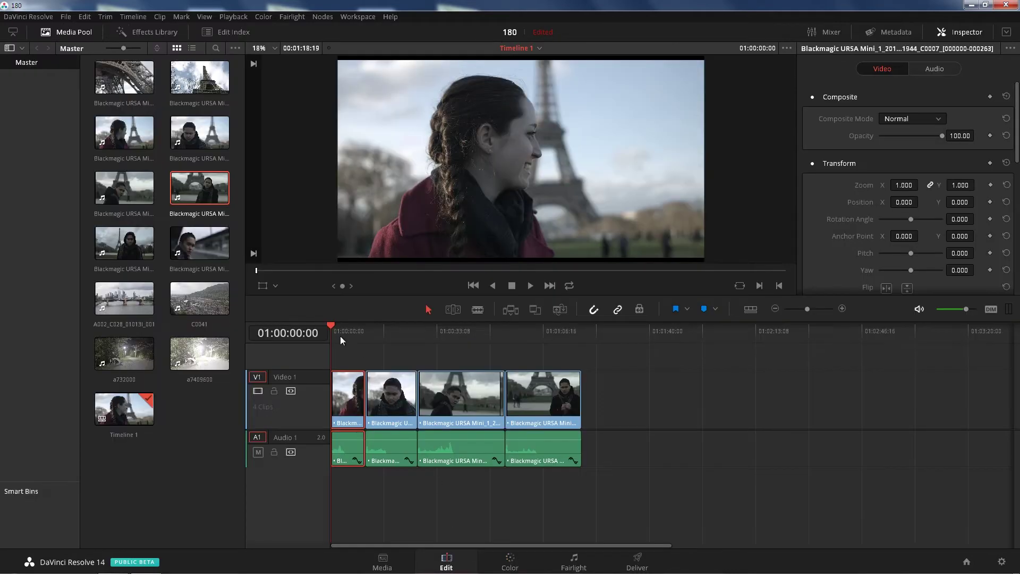
# - Play the URSA Mini timeline, scrub around 01:00:33:08, stop, and marquee-select all clips
pyautogui.click(532, 285)
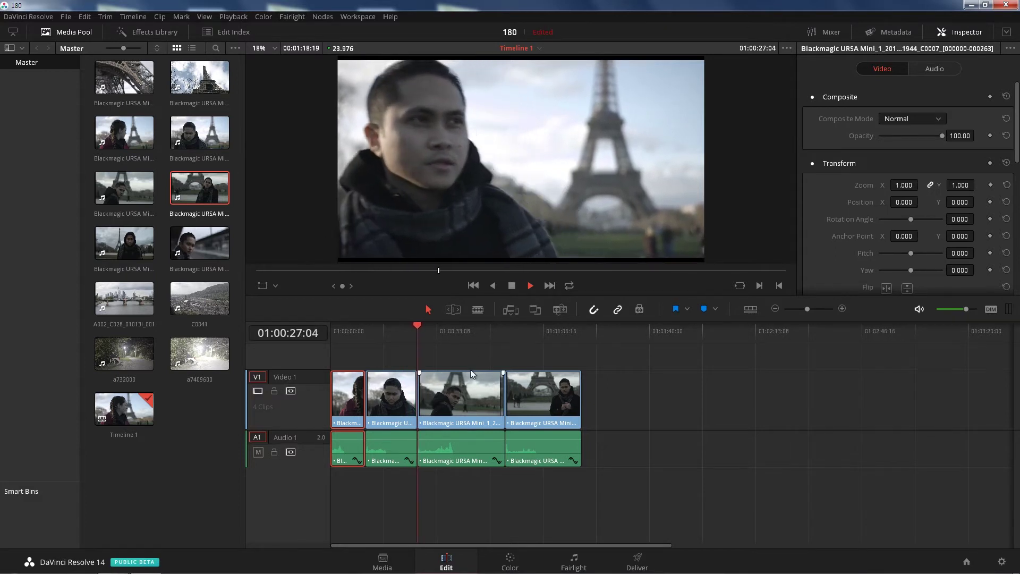
pyautogui.click(437, 334)
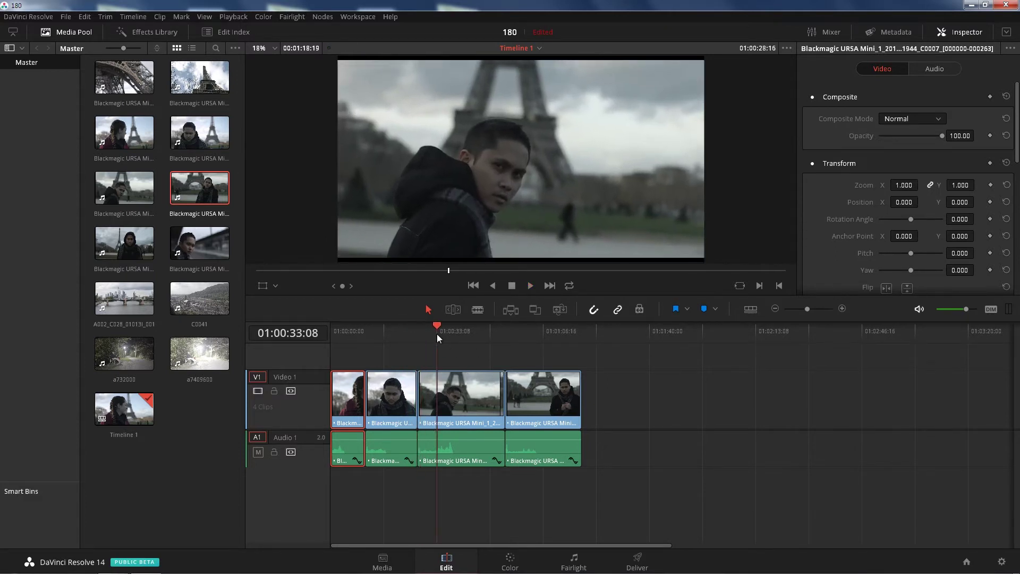
pyautogui.moveTo(437, 334)
pyautogui.mouseDown()
pyautogui.moveTo(464, 339)
pyautogui.moveTo(441, 335)
pyautogui.moveTo(461, 336)
pyautogui.moveTo(451, 334)
pyautogui.mouseUp()
pyautogui.click(531, 286)
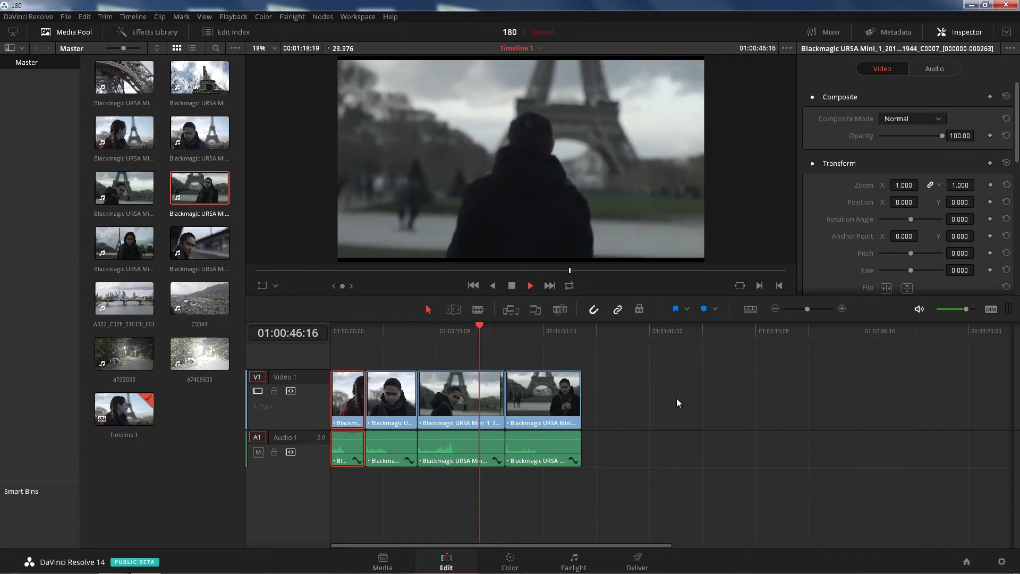
pyautogui.click(512, 286)
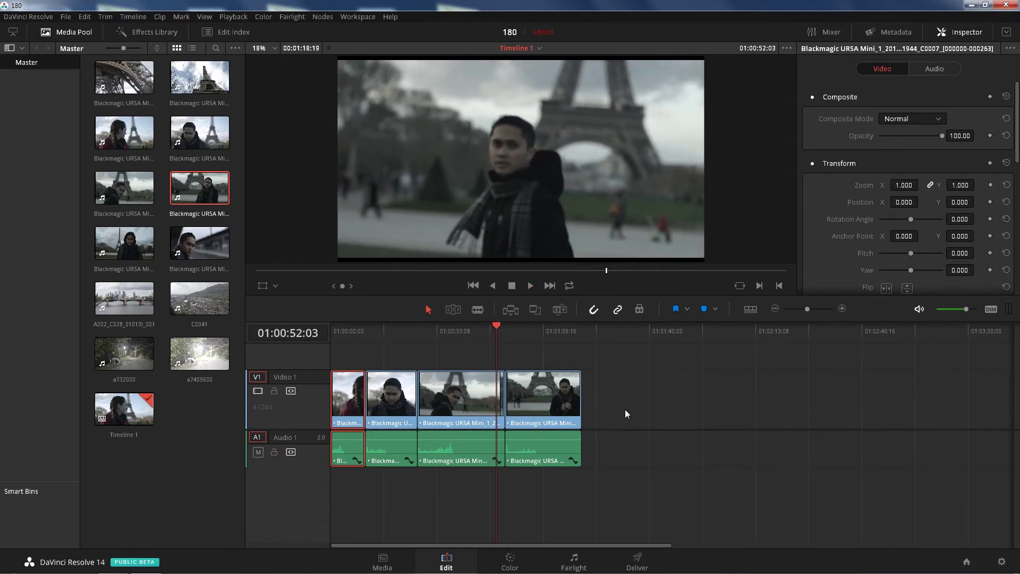
pyautogui.moveTo(625, 414); pyautogui.dragTo(159, 462)
# - Replace the clips with RED clip A002_C028_01013I_001 and view its 4096x2160 details on the Media page
pyautogui.press('Delete')
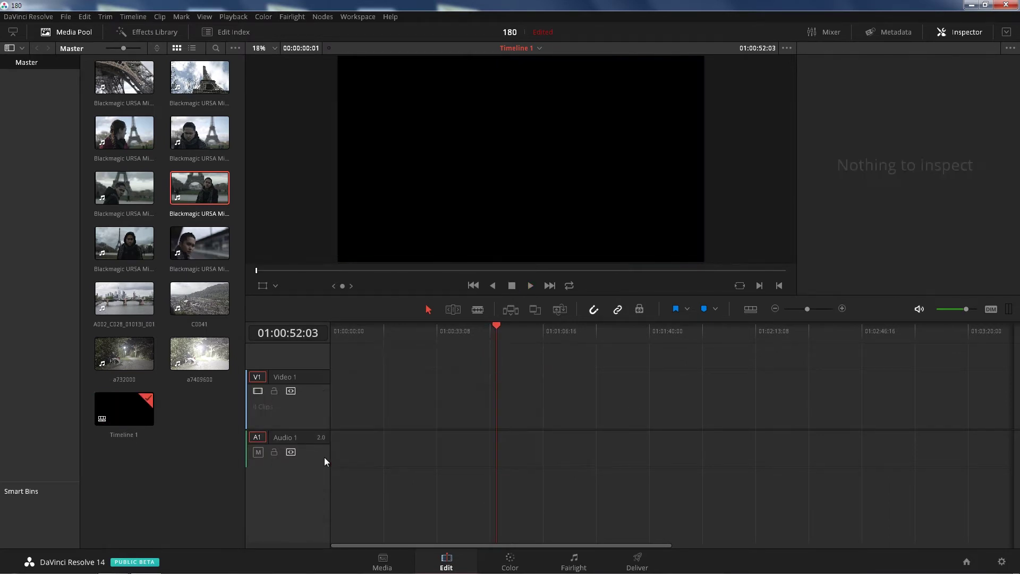
pyautogui.moveTo(133, 307); pyautogui.dragTo(338, 388)
pyautogui.click(335, 331)
pyautogui.click(359, 397)
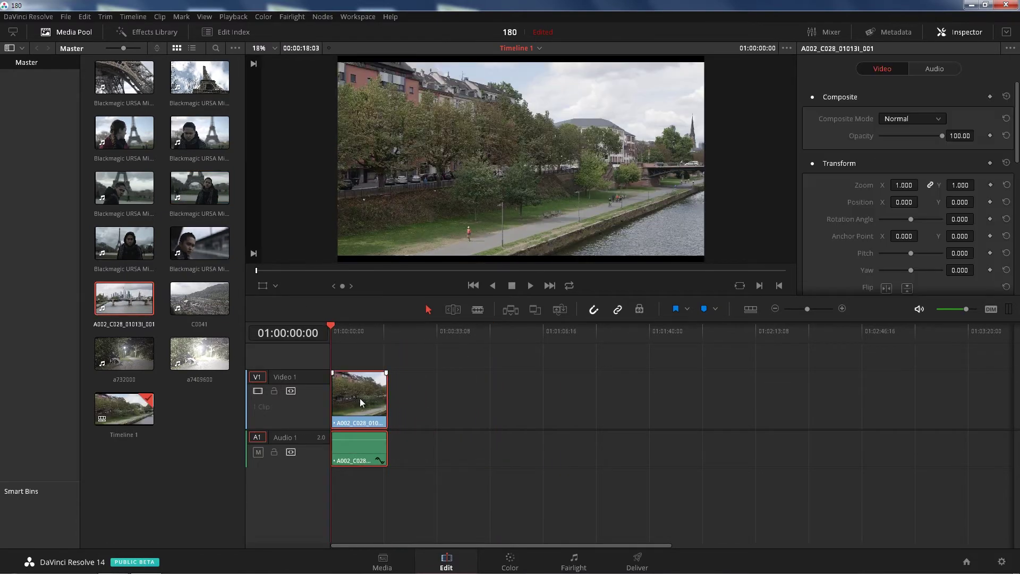
pyautogui.click(395, 559)
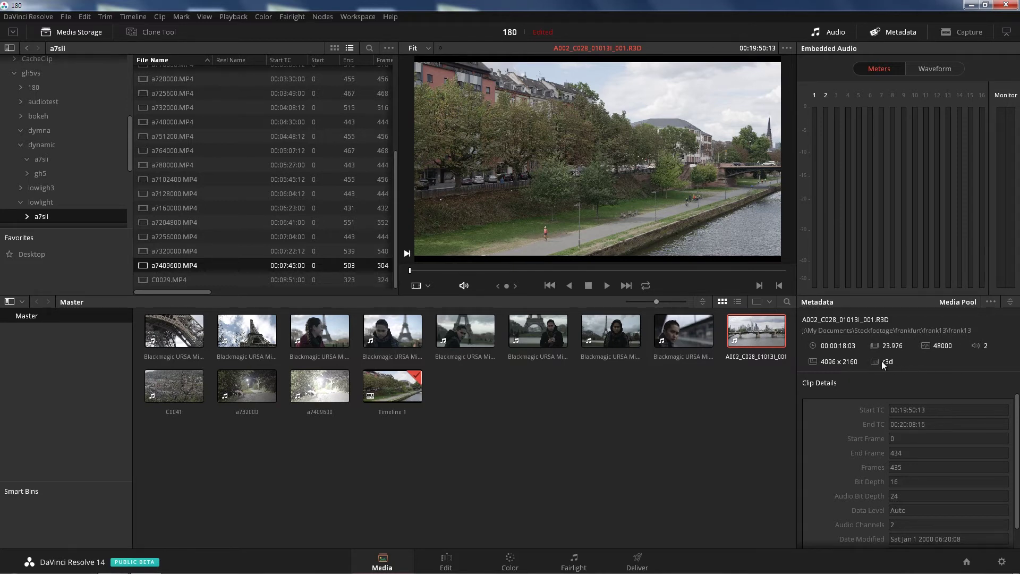
pyautogui.click(445, 561)
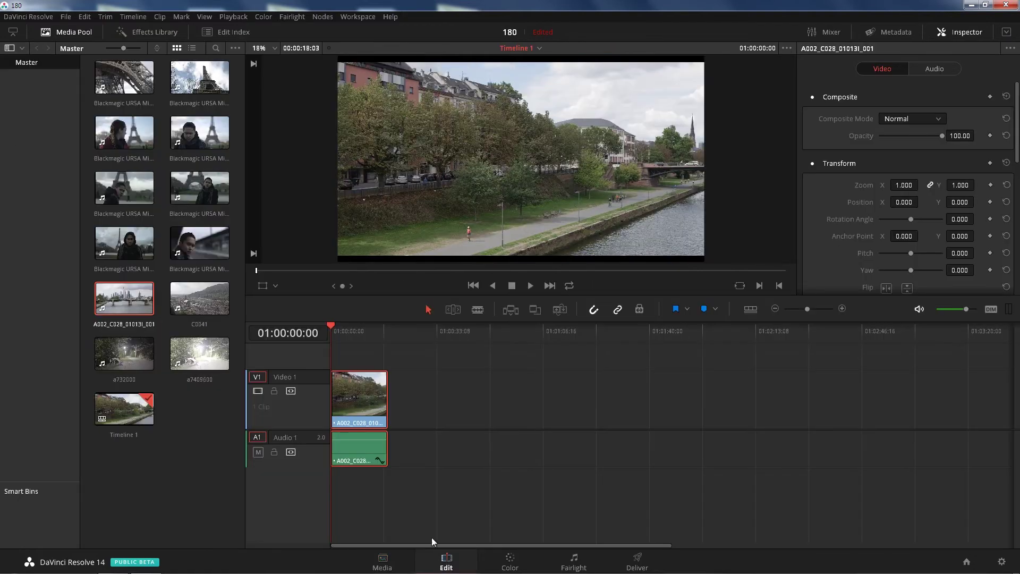
# - Set the RED clip's Camera Raw Decode Using to Clip on the Color page
pyautogui.click(509, 561)
pyautogui.click(75, 425)
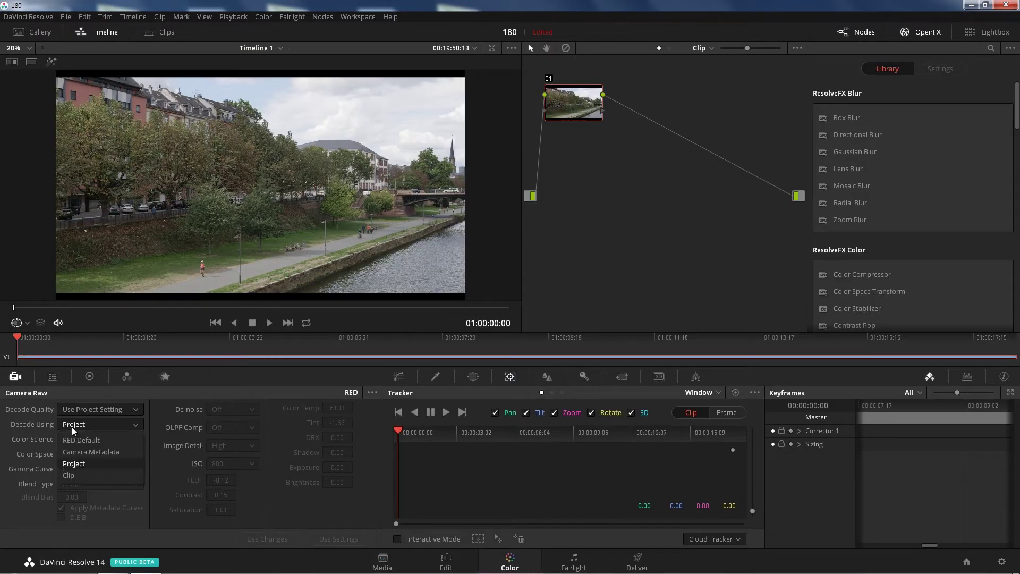
pyautogui.click(113, 474)
pyautogui.click(96, 483)
pyautogui.click(99, 471)
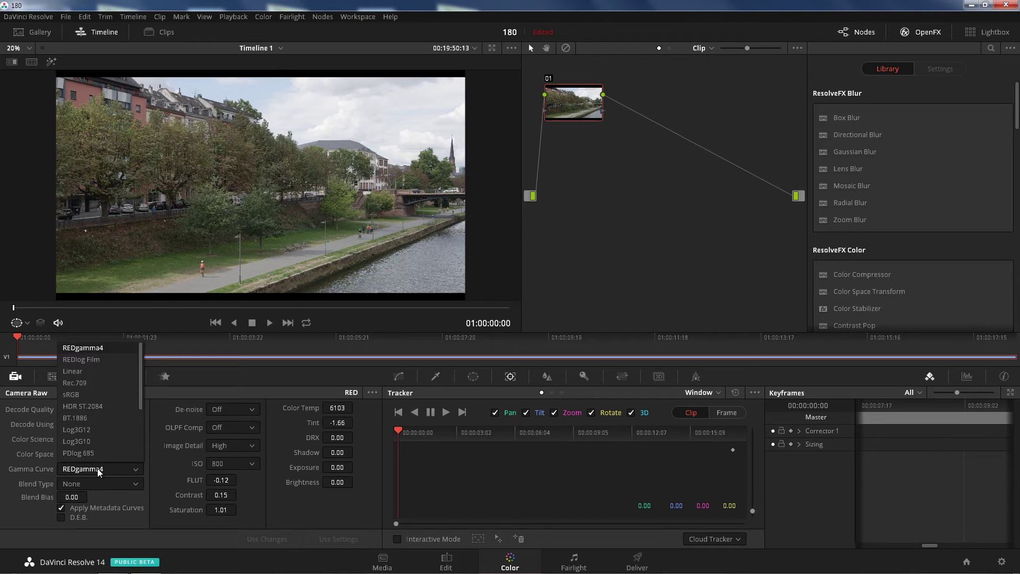
pyautogui.click(100, 469)
# - Change the gamma curve from REDlog Film to REDgamma3, then return to Edit
pyautogui.click(102, 469)
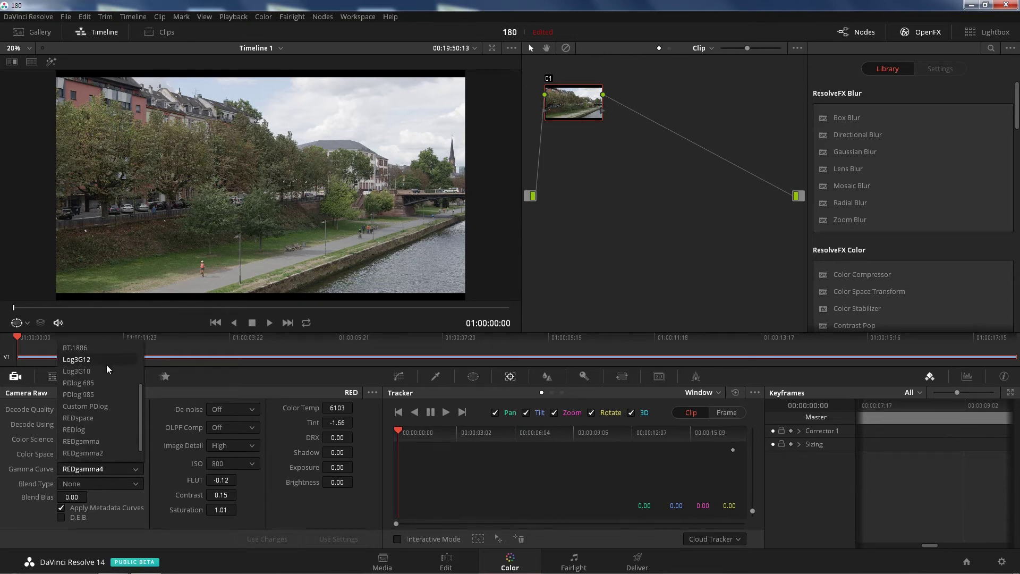
pyautogui.scroll(-3, 107, 368)
pyautogui.click(104, 365)
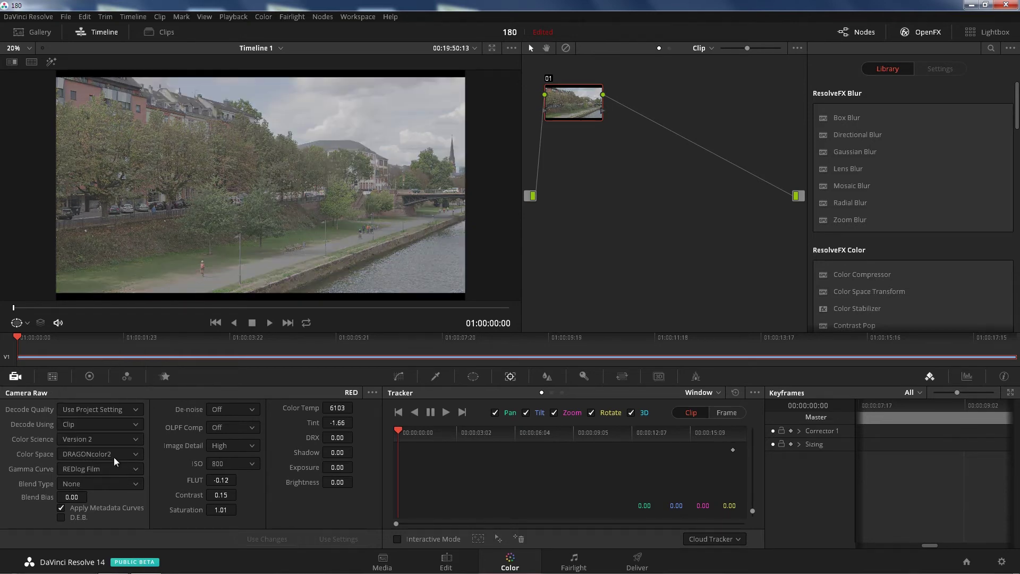
pyautogui.click(105, 470)
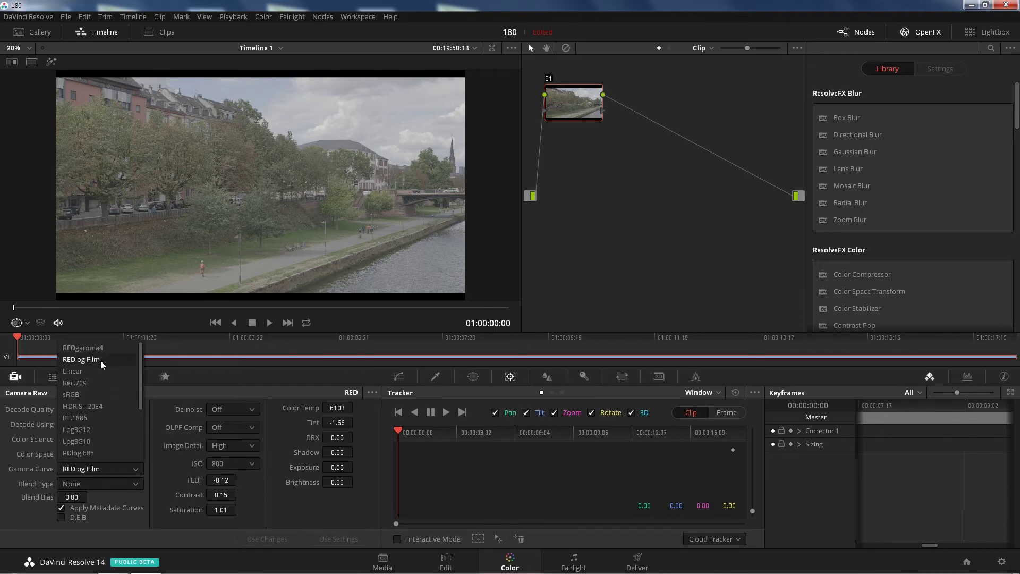
pyautogui.click(103, 361)
pyautogui.click(113, 471)
pyautogui.scroll(-3, 110, 456)
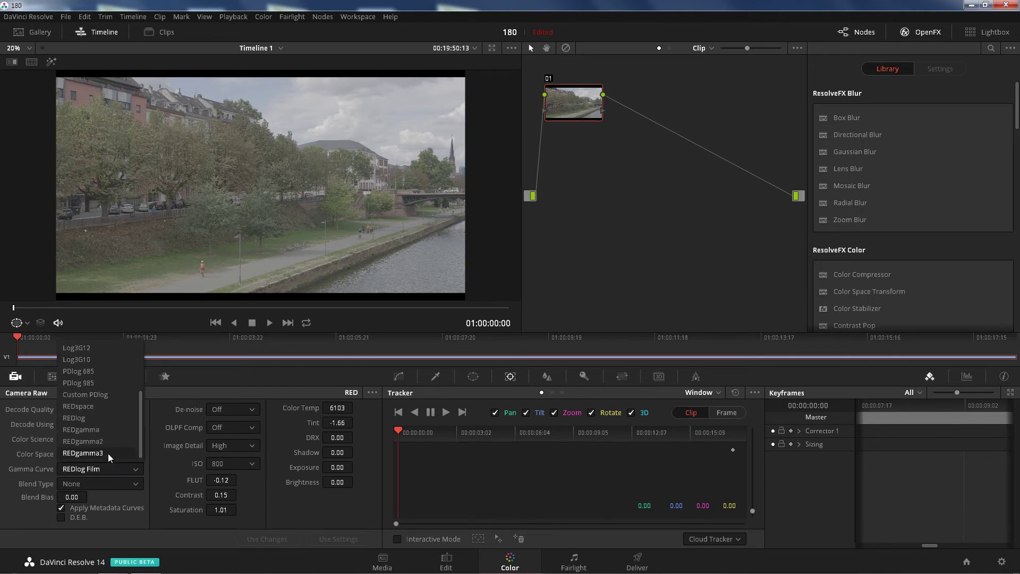
pyautogui.click(109, 453)
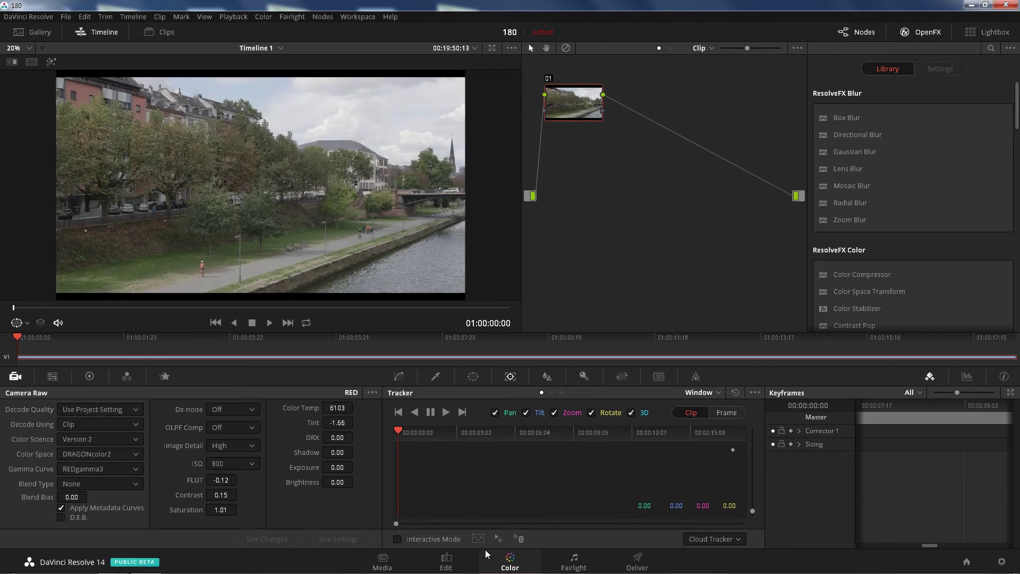
pyautogui.click(459, 558)
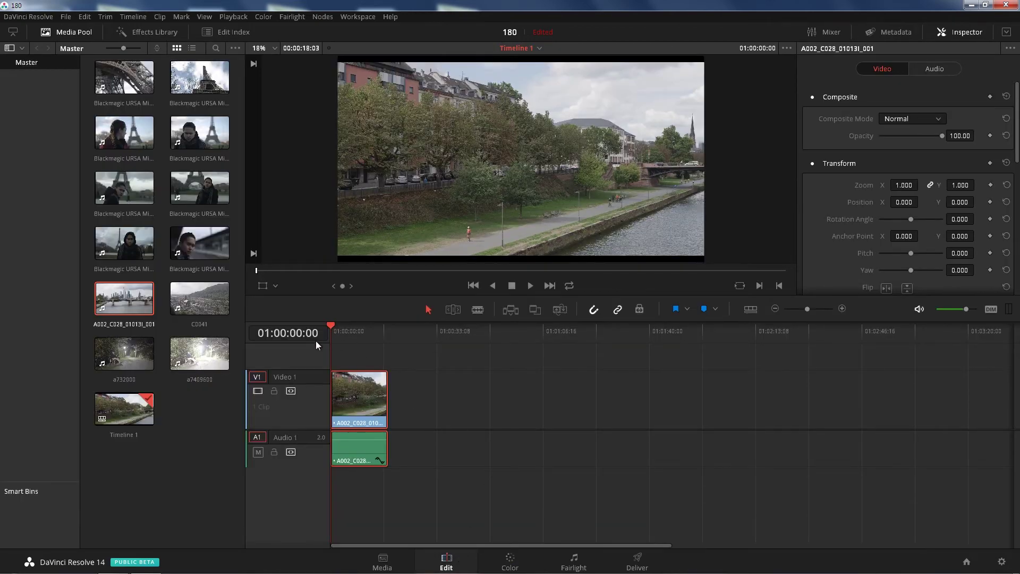
# - Play the RED clip, add another copy at the playhead, play again, then delete all clips
pyautogui.click(531, 285)
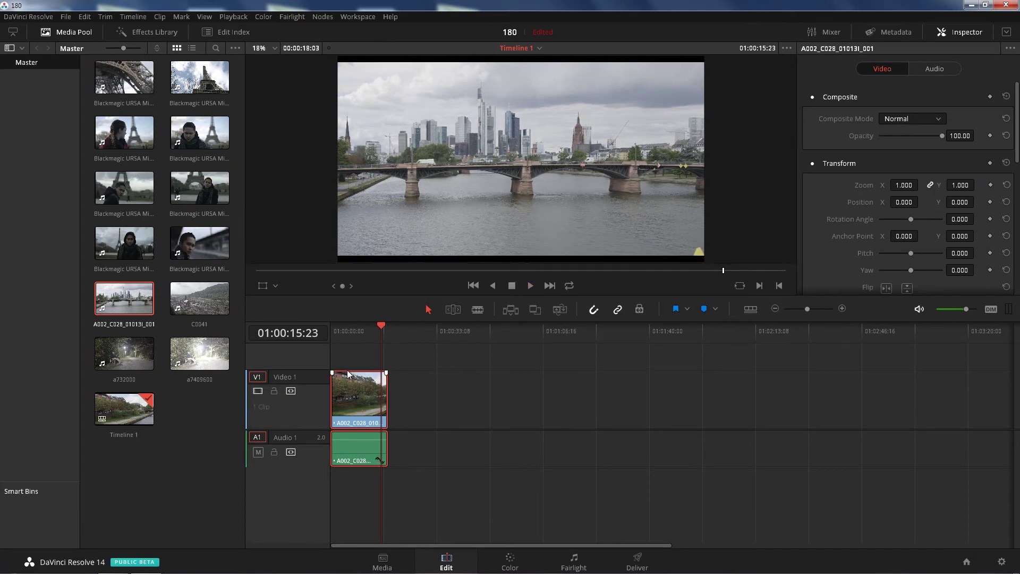
pyautogui.moveTo(350, 380); pyautogui.dragTo(467, 389)
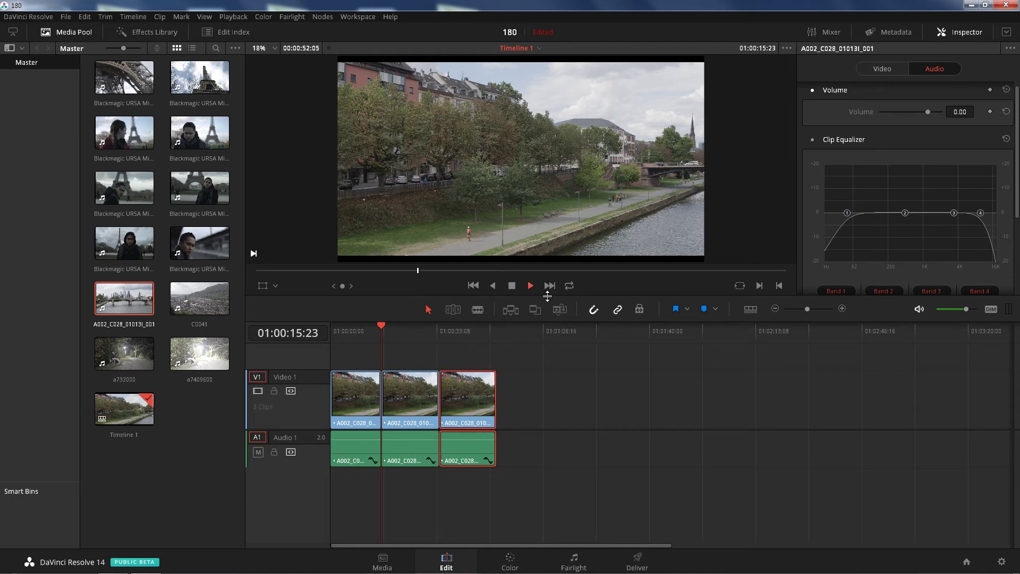
pyautogui.press('space')
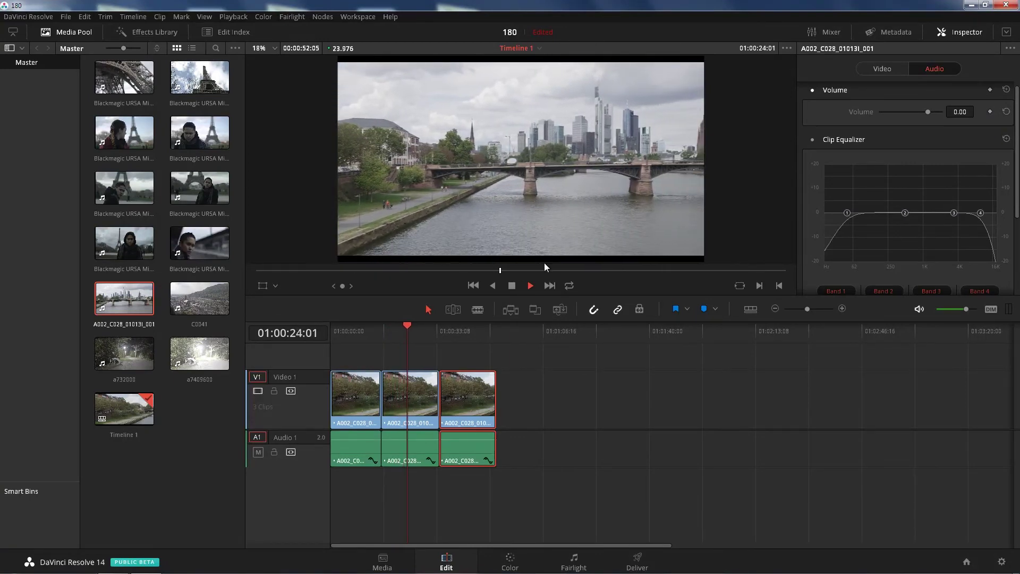
pyautogui.click(516, 286)
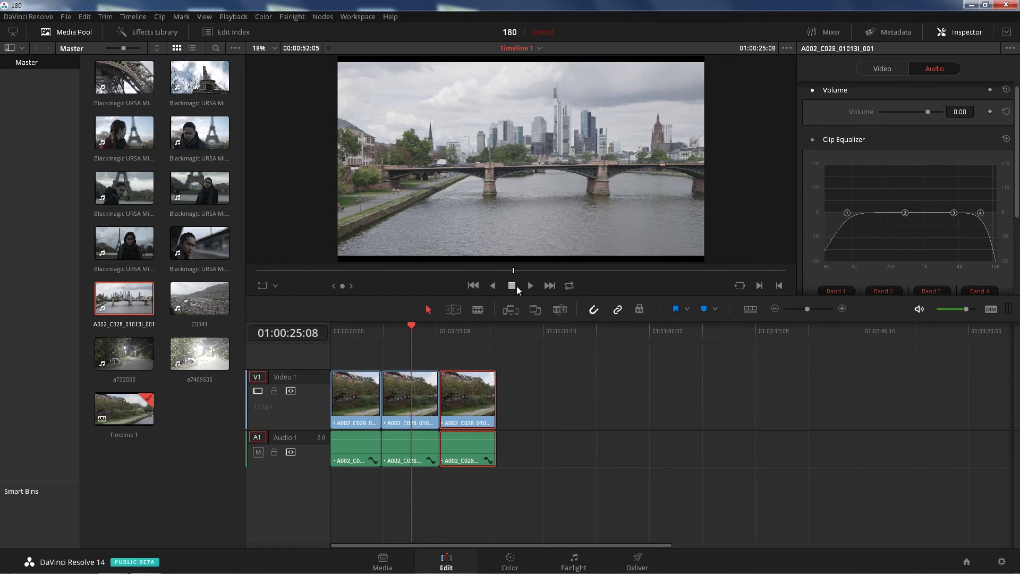
pyautogui.moveTo(565, 450); pyautogui.dragTo(317, 366)
pyautogui.press('Delete')
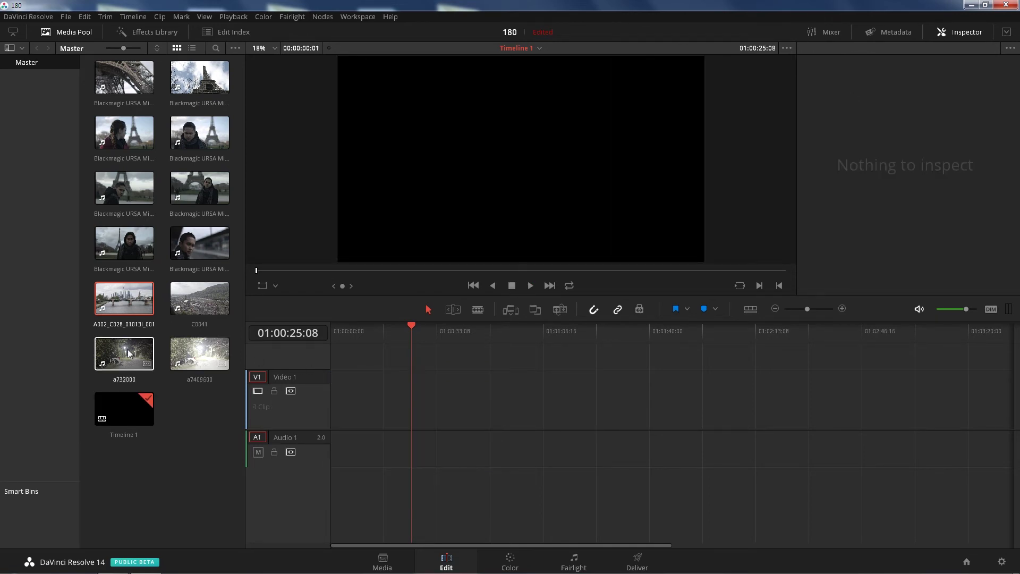
# - Place C0041 then a732000 on Video 1, check a732000's format on the Media page, and return
pyautogui.moveTo(186, 308); pyautogui.dragTo(345, 409)
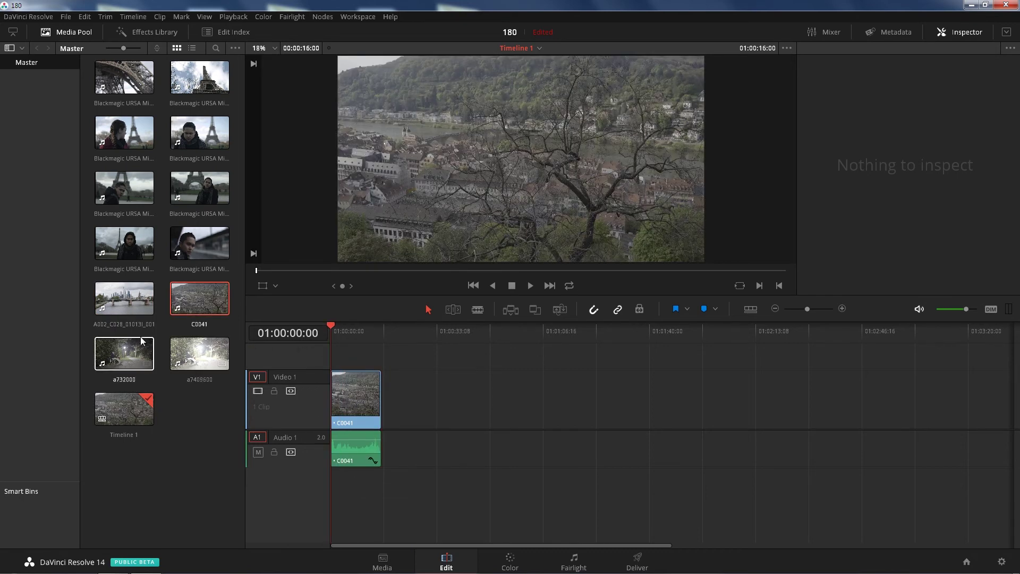
pyautogui.moveTo(134, 352); pyautogui.dragTo(388, 401)
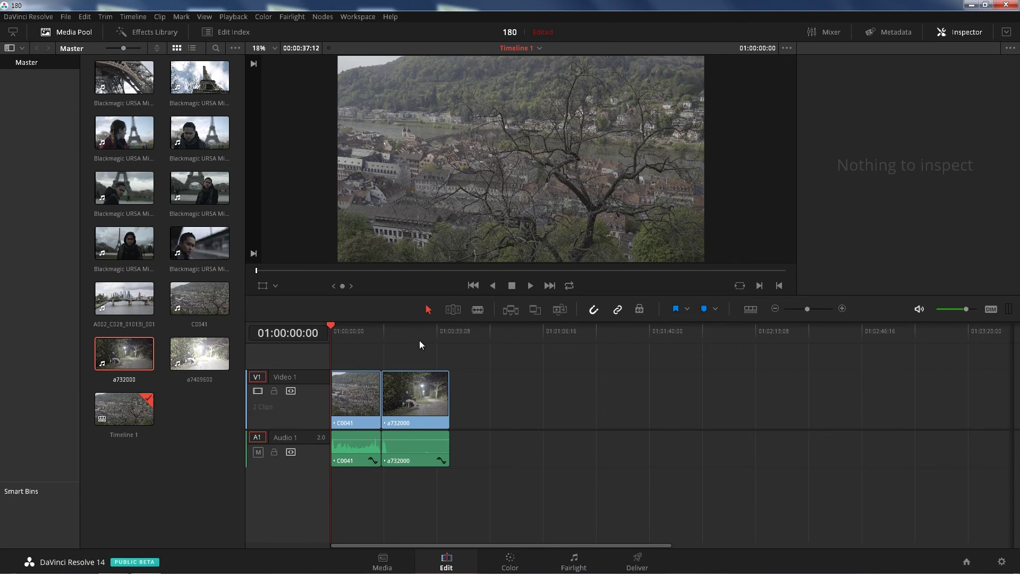
pyautogui.click(357, 377)
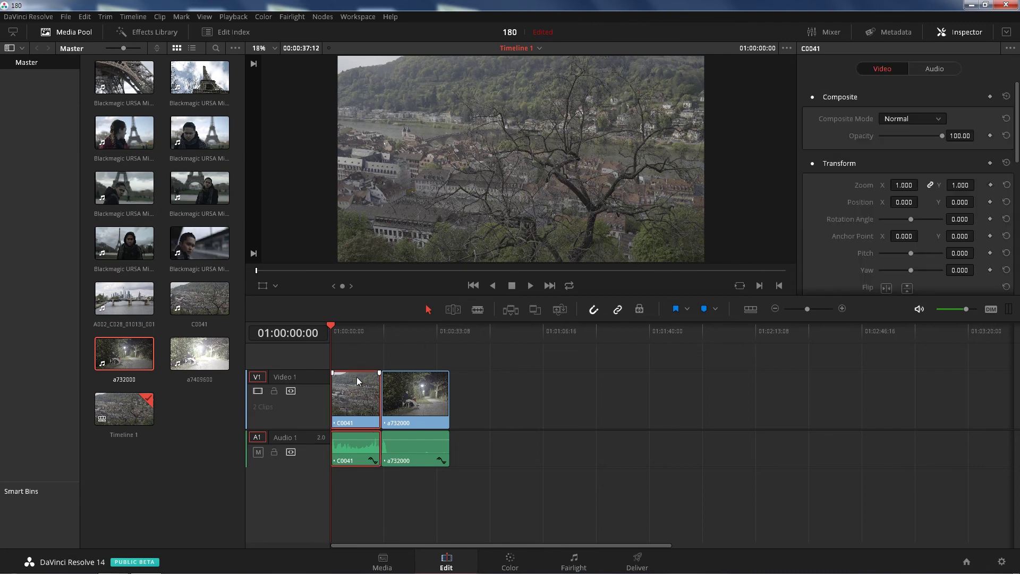
pyautogui.click(382, 562)
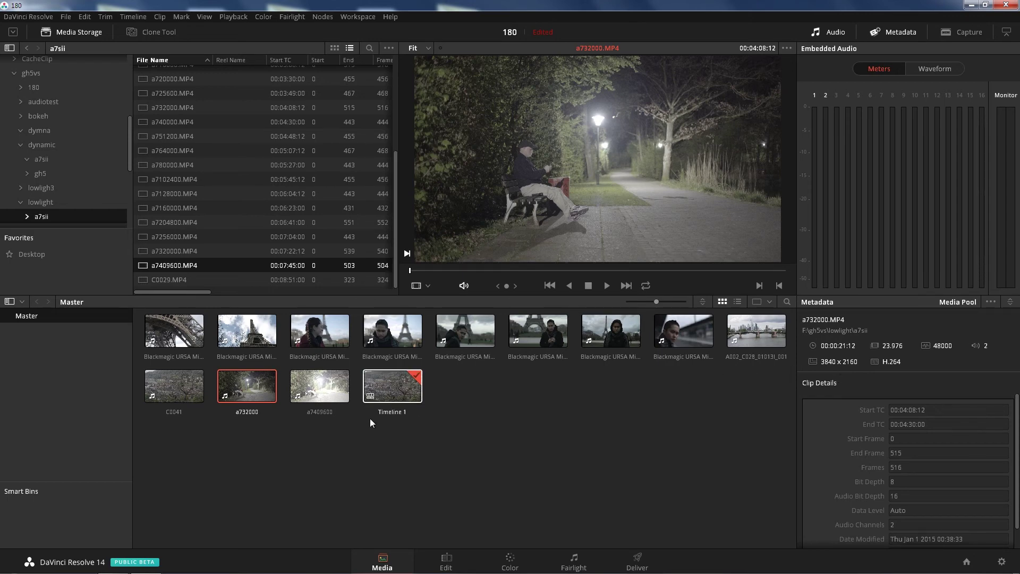
pyautogui.click(452, 552)
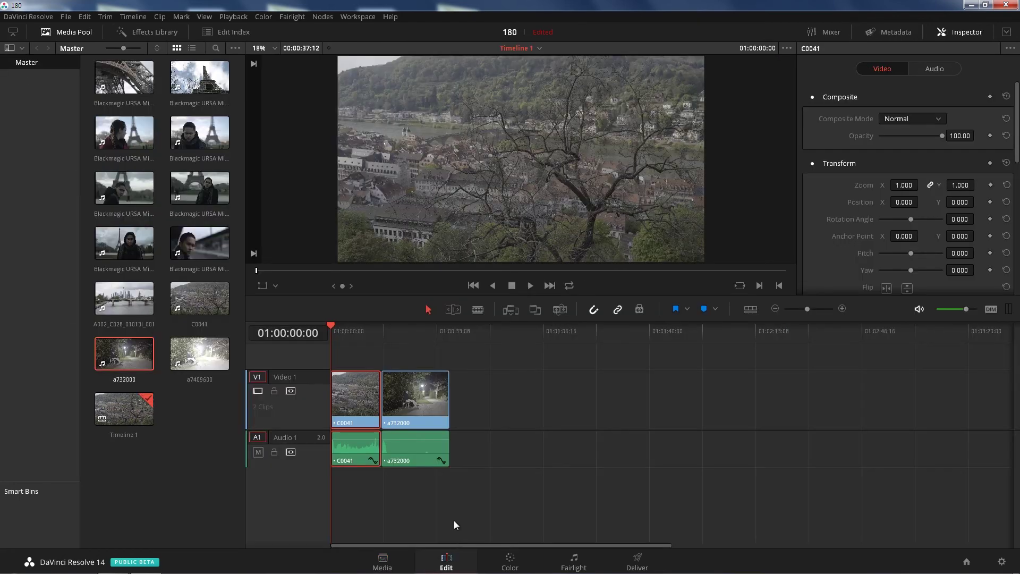
# - Jump to the timeline start with Home and play through C0041 into the a732000 clip
pyautogui.press('Home')
pyautogui.click(531, 289)
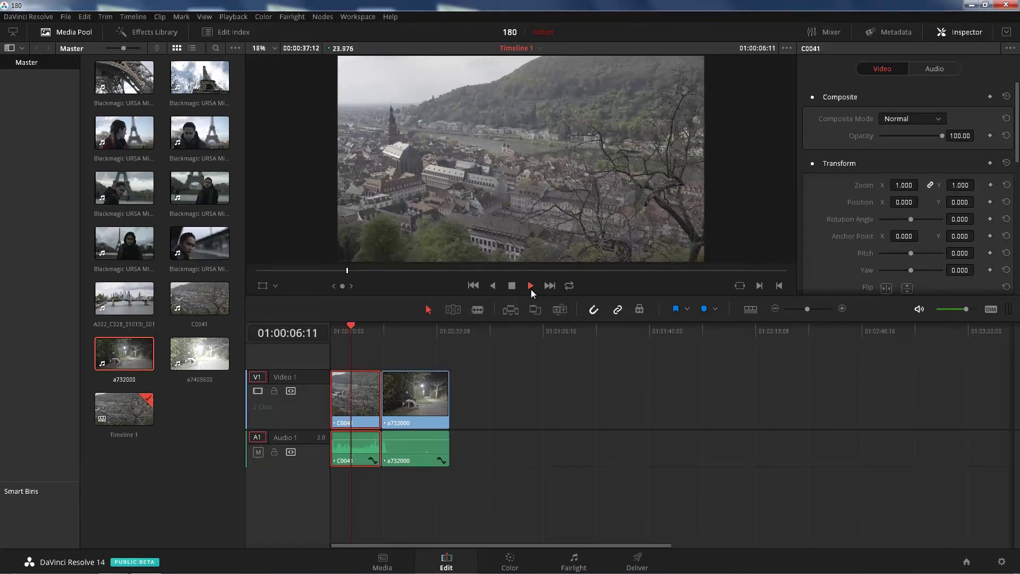